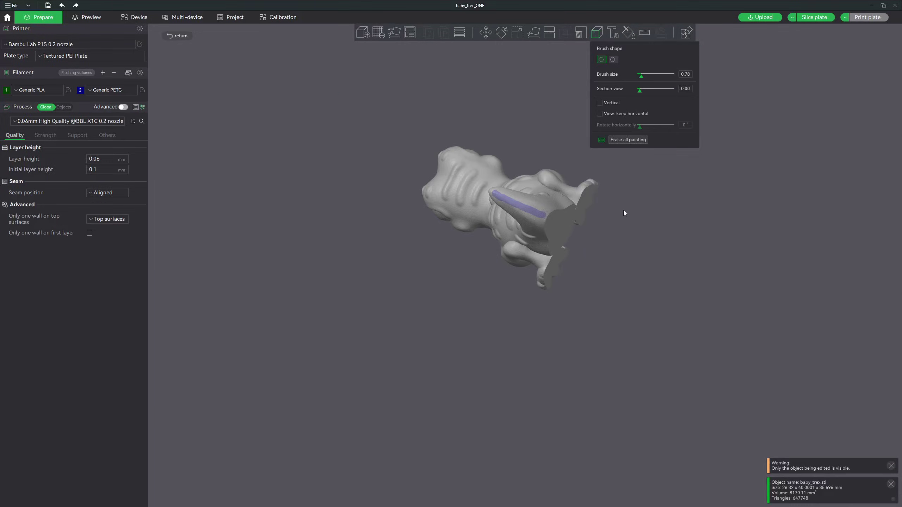
Step: Slice the plate with the painted baby T-rex and examine the seam running along its tail
mouse_move(622, 210)
left_mouse_down()
mouse_move(634, 179)
mouse_move(665, 166)
mouse_move(604, 286)
left_mouse_up()
left_click(814, 17)
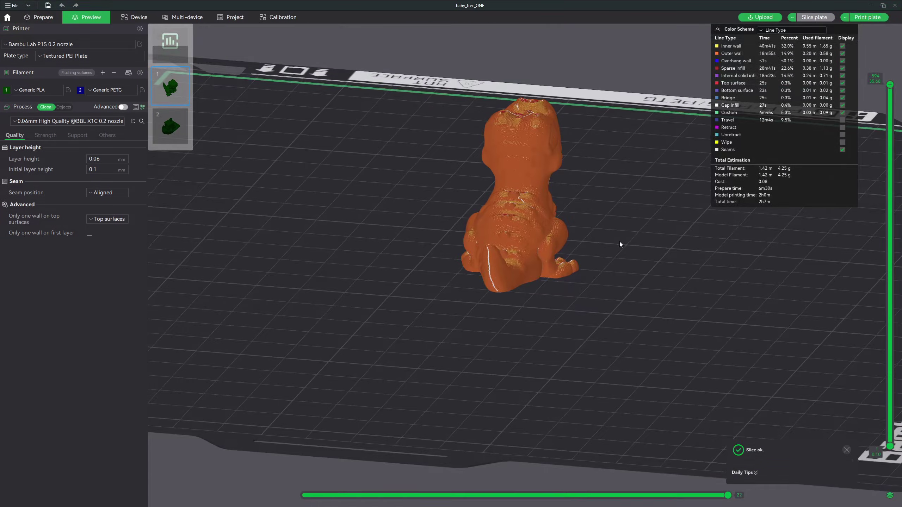
scroll(568, 263, "up", 5)
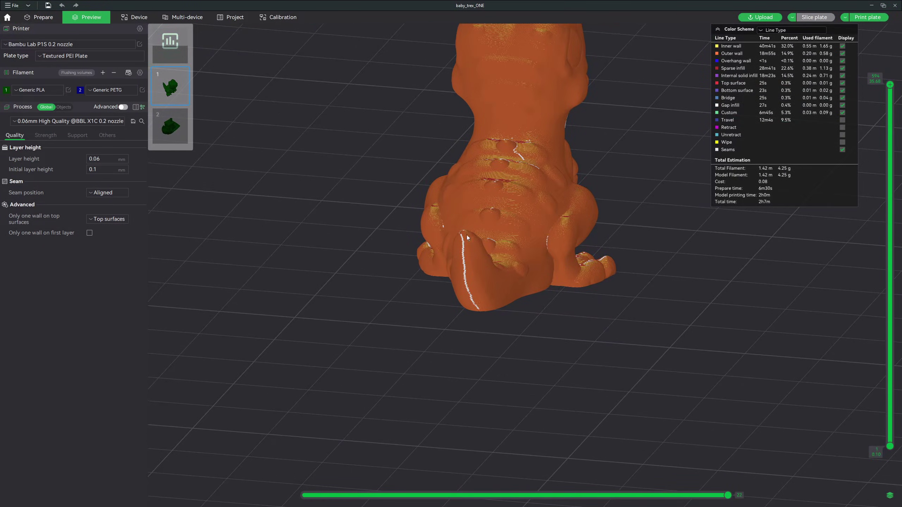
left_click_drag(462, 235, 556, 127)
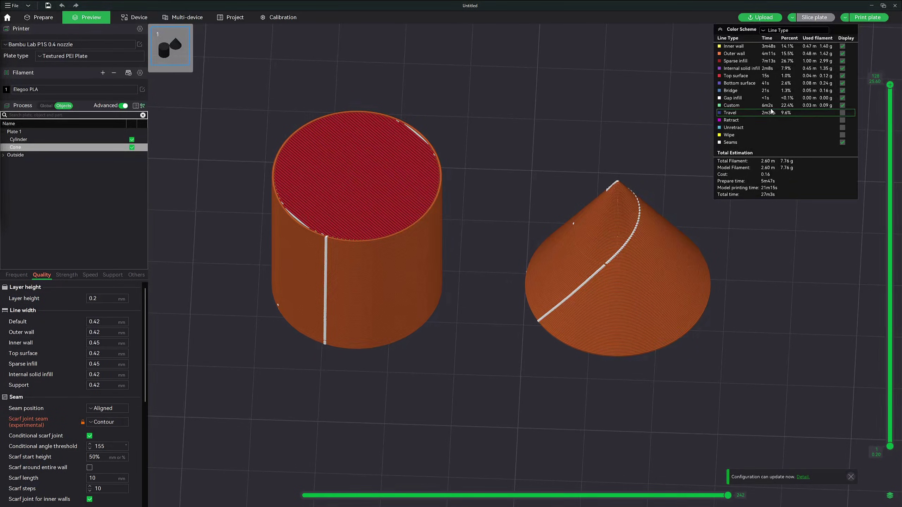
Step: Colour the sliced cylinder and cone by Flow and examine their scarf seam areas at layer 63
left_click(792, 30)
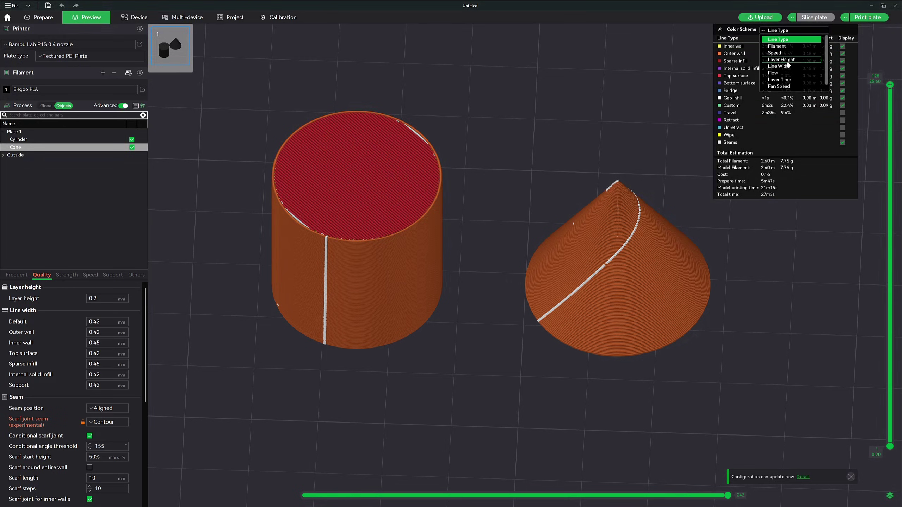
left_click(786, 73)
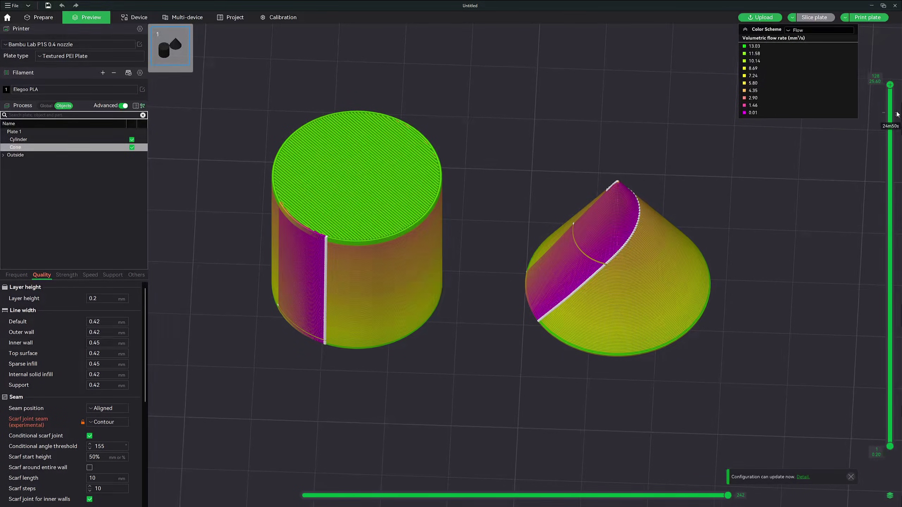
left_click_drag(889, 86, 882, 268)
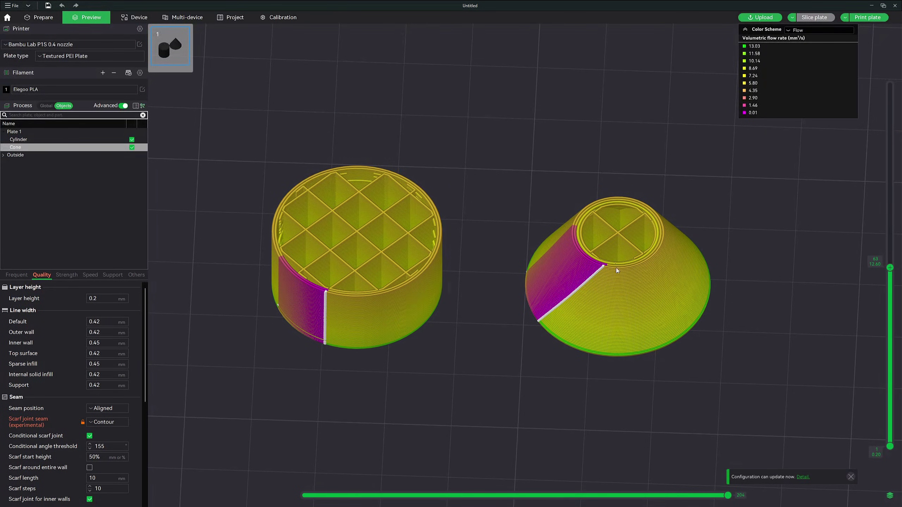
scroll(617, 270, "up", 6)
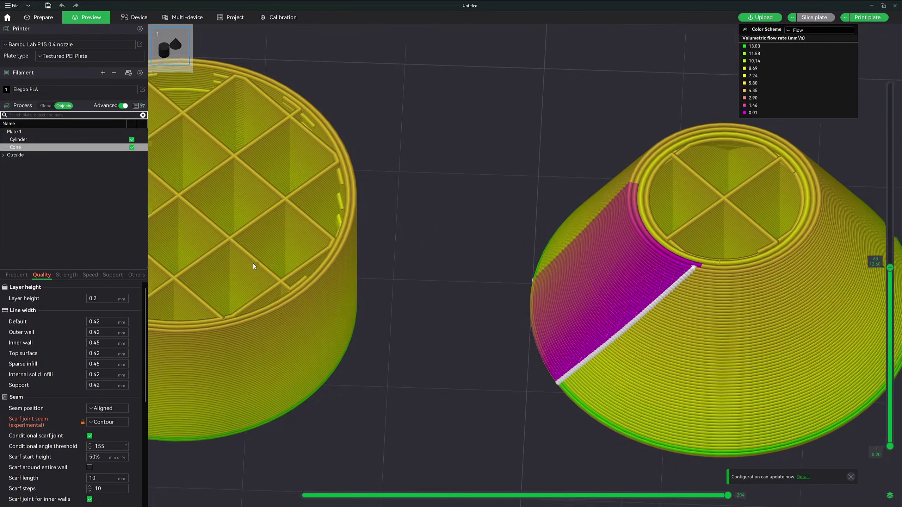
left_click_drag(253, 267, 377, 299)
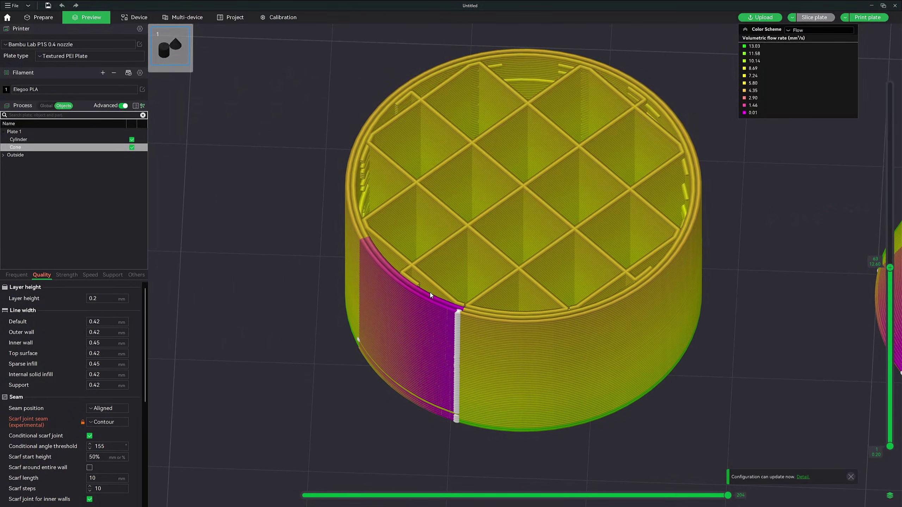
mouse_move(727, 495)
left_mouse_down()
mouse_move(305, 495)
mouse_move(459, 505)
left_mouse_up()
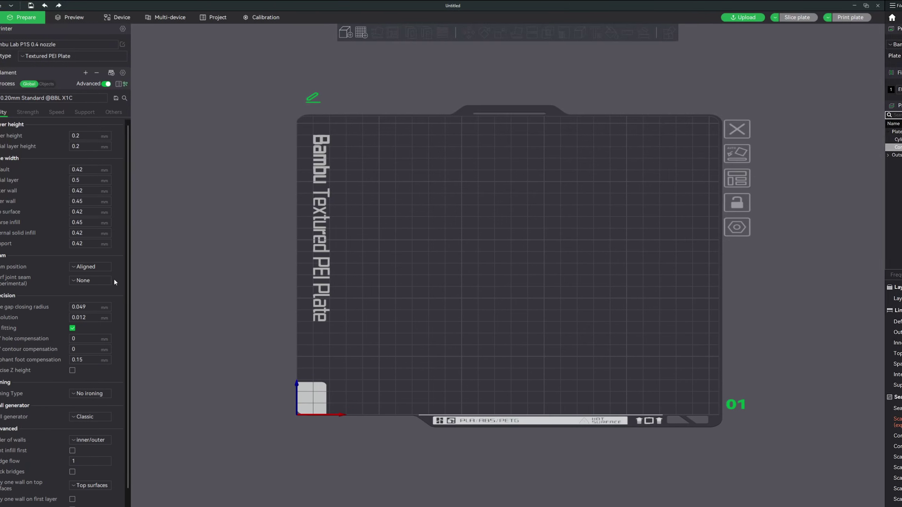
Step: Set the global scarf joint seam to Contour, and switch it to Contour and hole
left_click(117, 280)
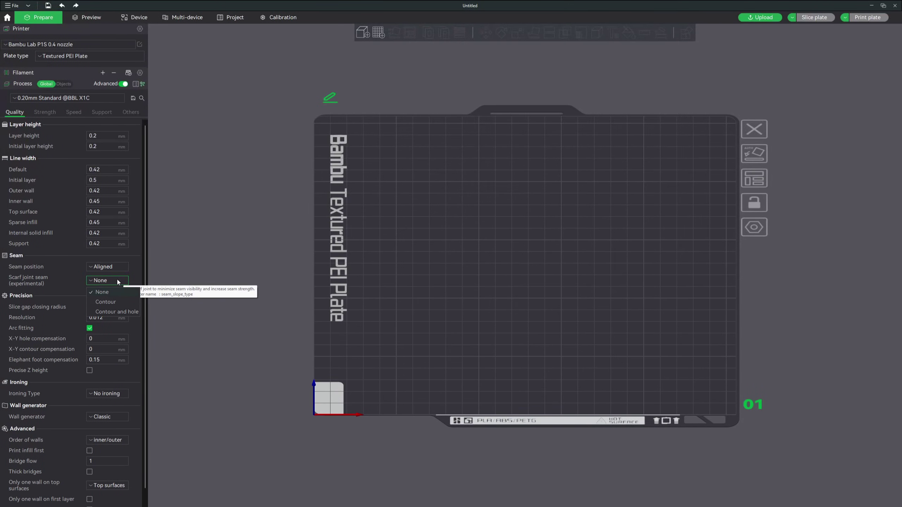
left_click(124, 303)
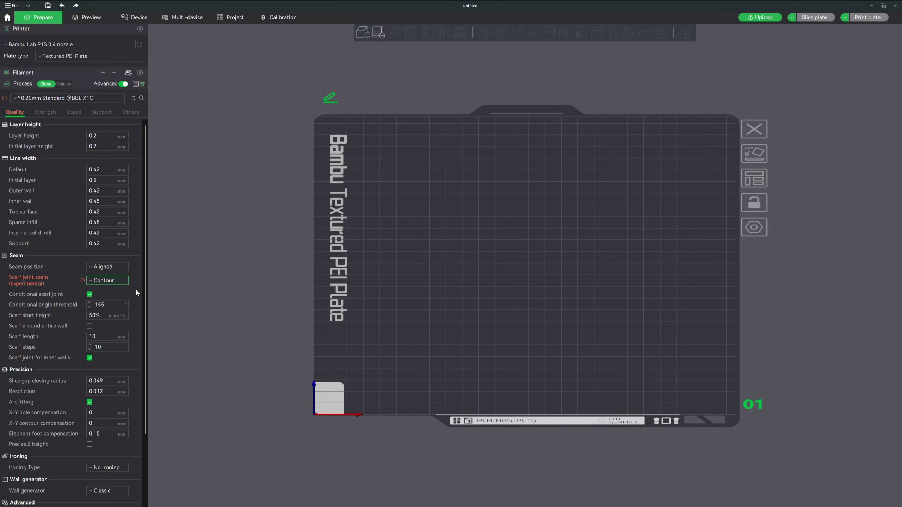
left_click(106, 280)
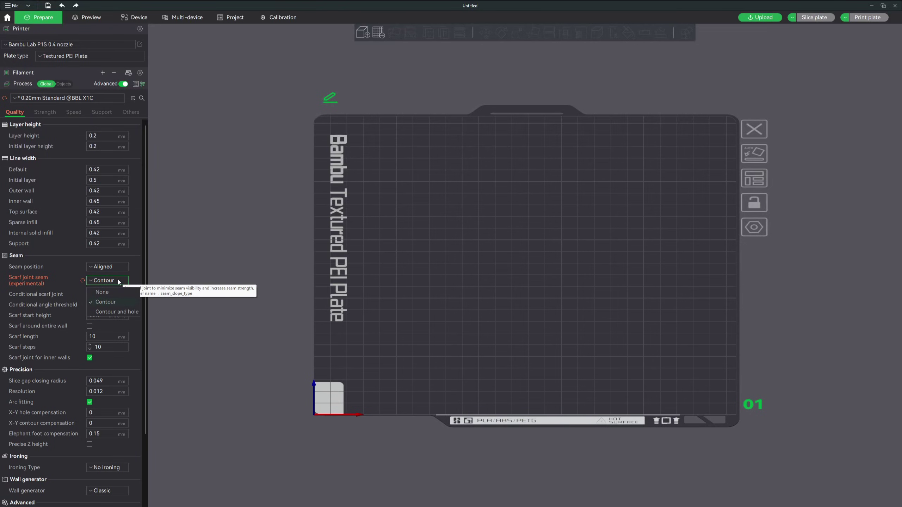
left_click(119, 312)
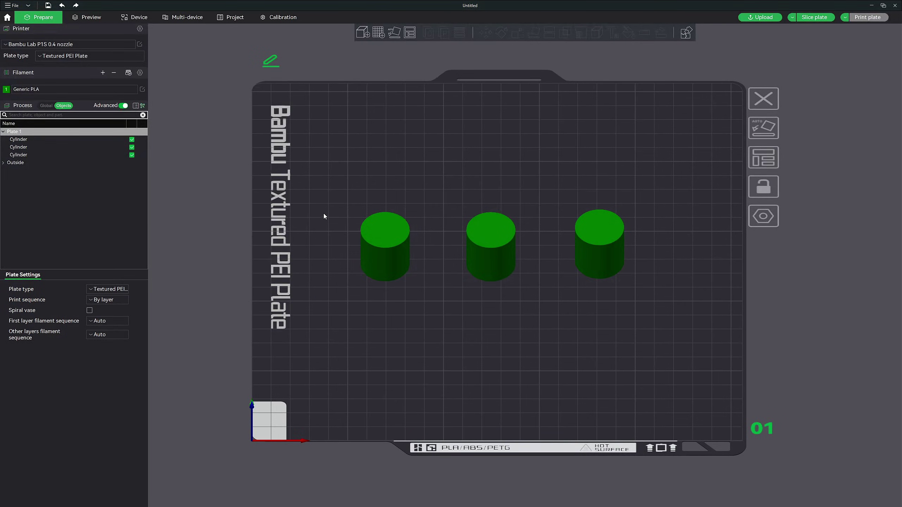
Step: Compare the scarf joint seam settings of the three cylinders on the plate
left_click_drag(323, 212, 664, 277)
left_click(402, 325)
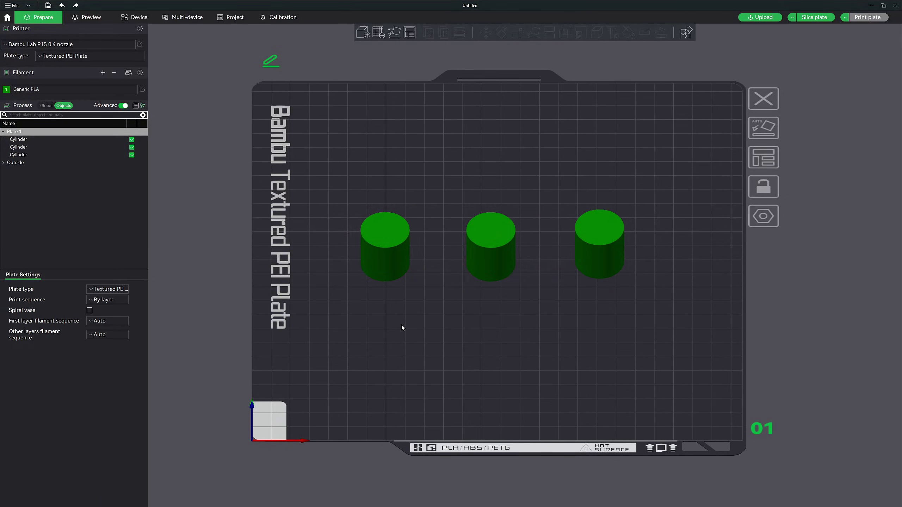
left_click(375, 250)
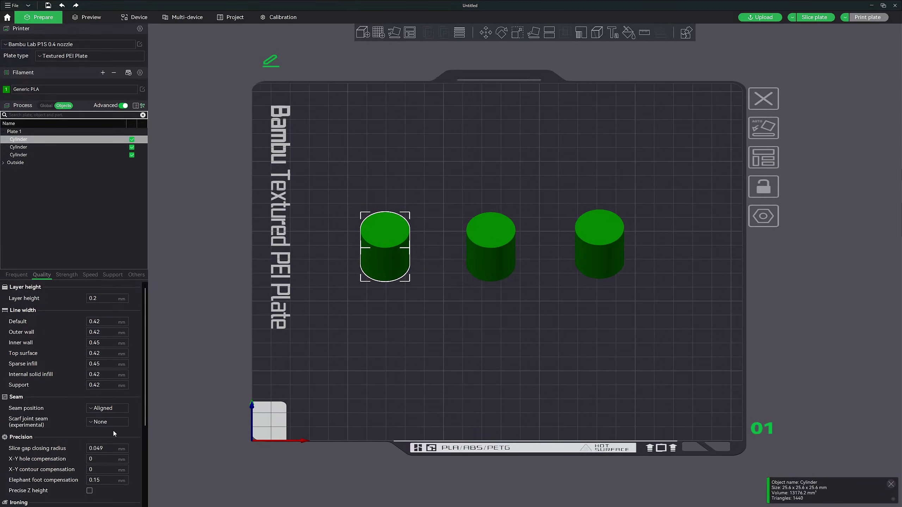
left_click(484, 253)
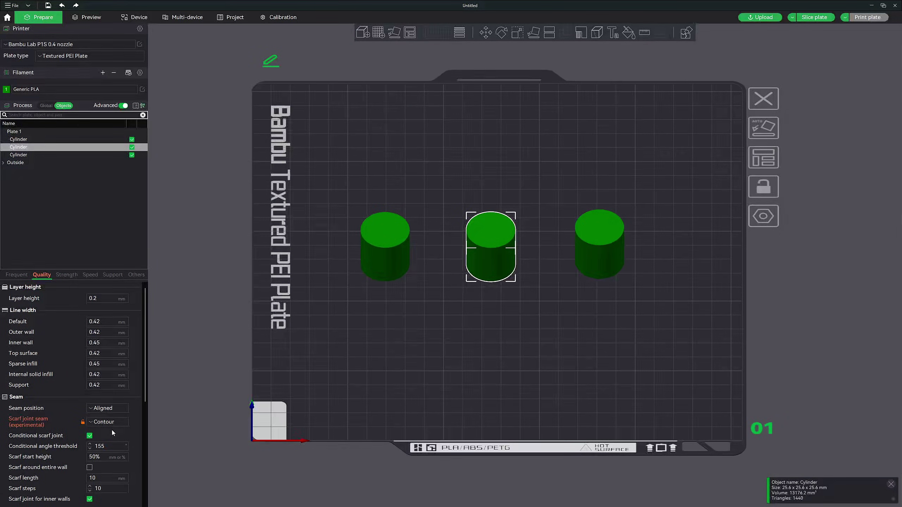
left_click(593, 251)
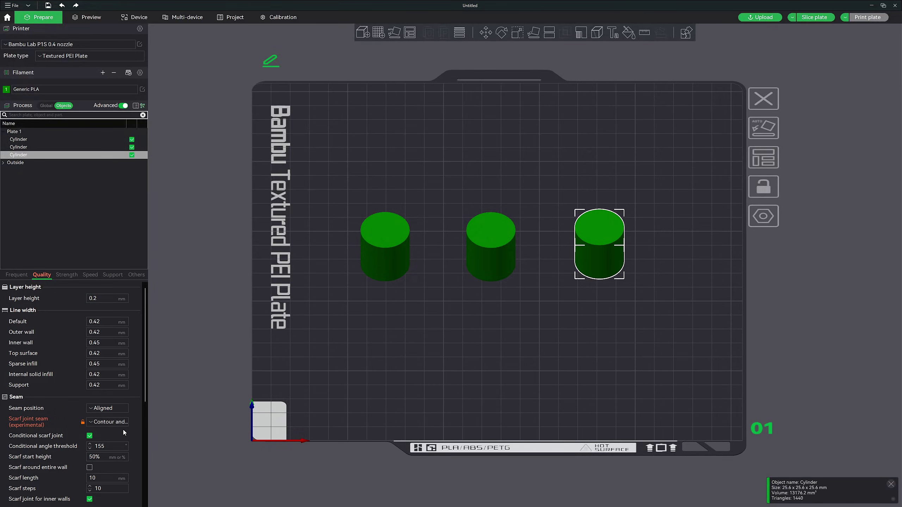
left_click(325, 162)
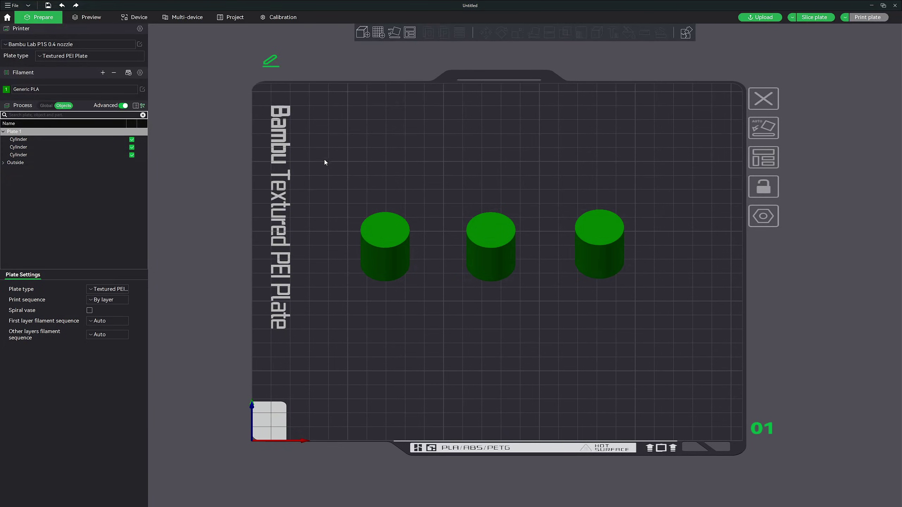
Step: Slice the three-cylinder plate, colour the preview by Flow, and examine the seam areas at layer 69
left_click(87, 17)
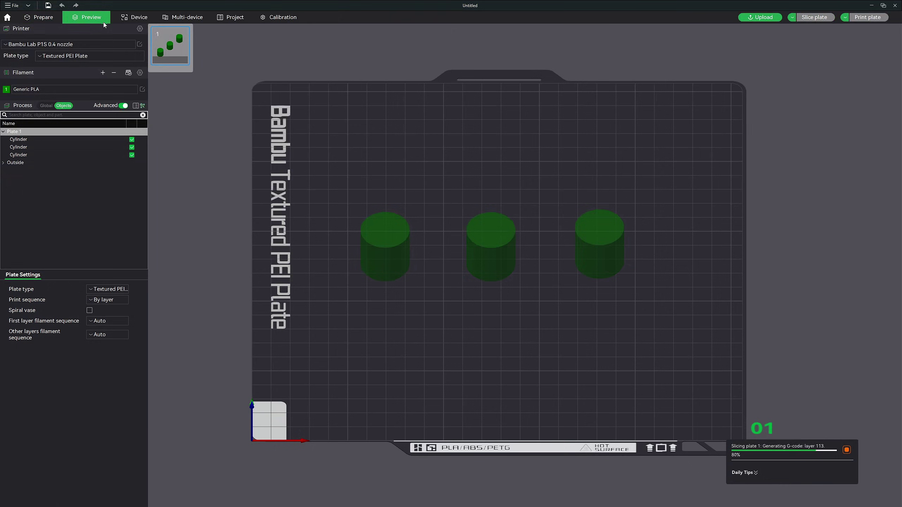
left_click_drag(889, 182, 898, 70)
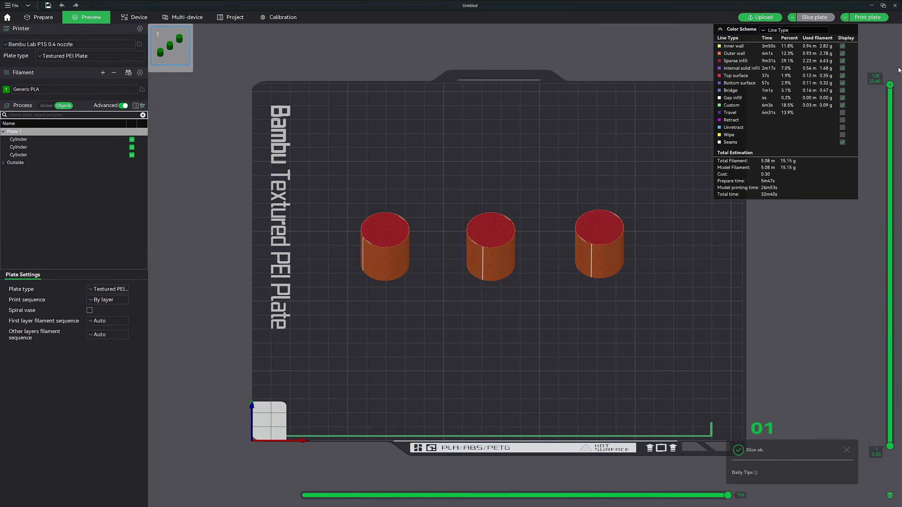
left_click(779, 30)
left_click(781, 76)
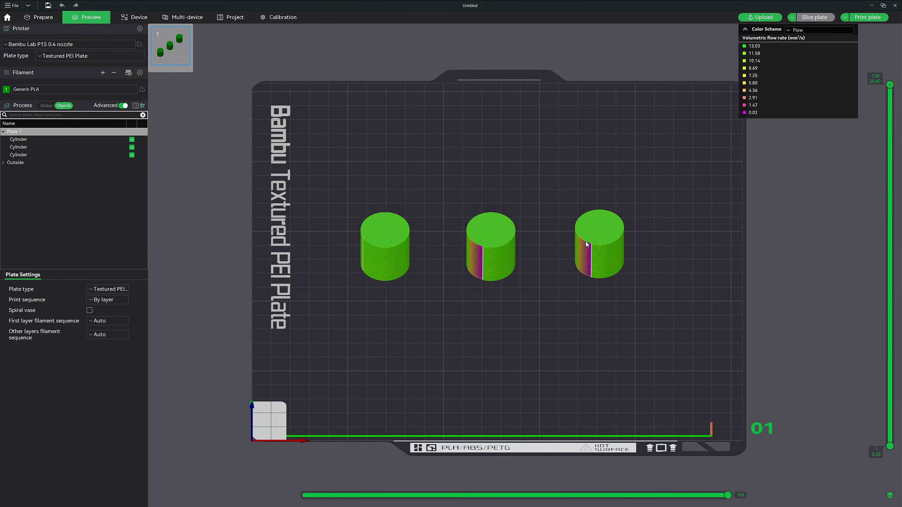
left_click_drag(890, 84, 877, 250)
left_click_drag(557, 323, 533, 390)
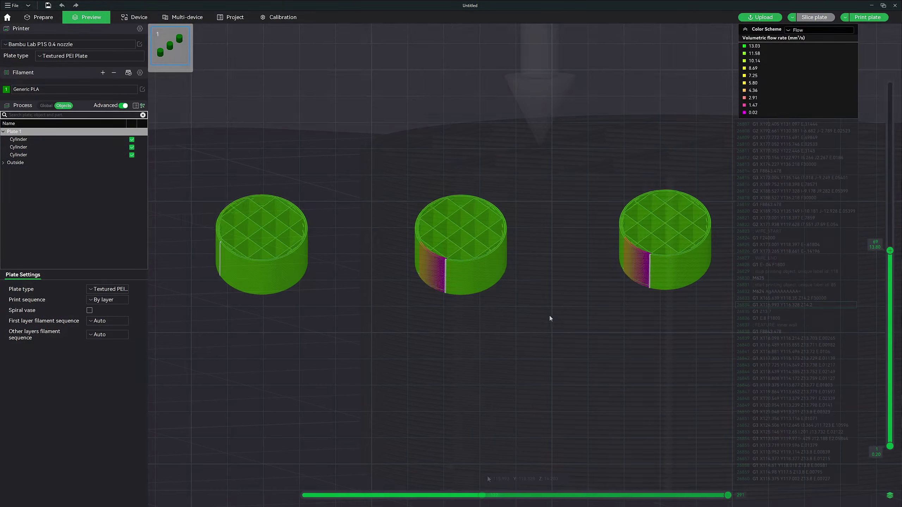
scroll(503, 477, "up", 10)
left_click_drag(507, 482, 610, 505)
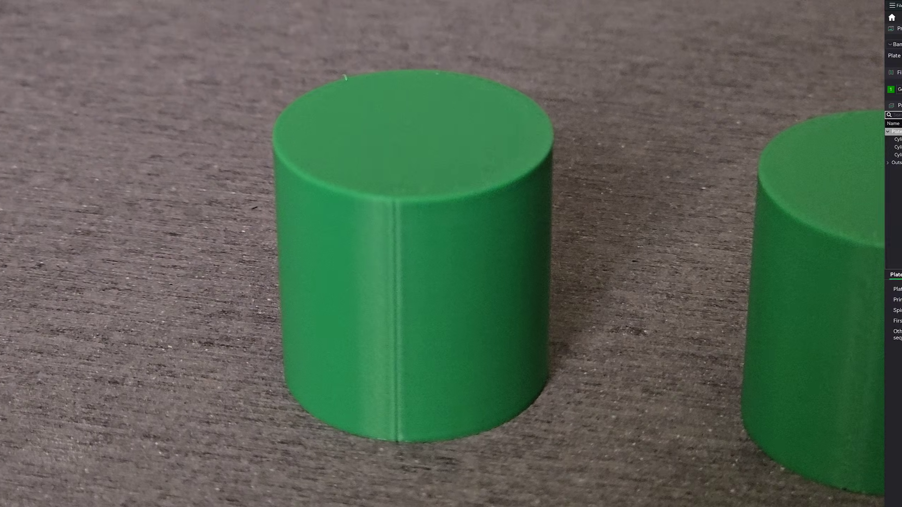
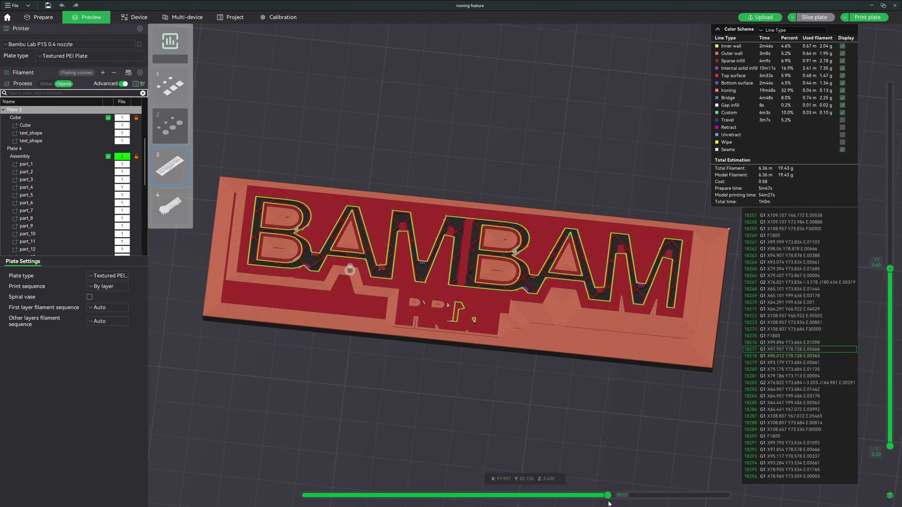
Step: Review the ironing toolpath on the BAMBAM sign and the test objects on all four plates
left_click_drag(612, 495, 675, 504)
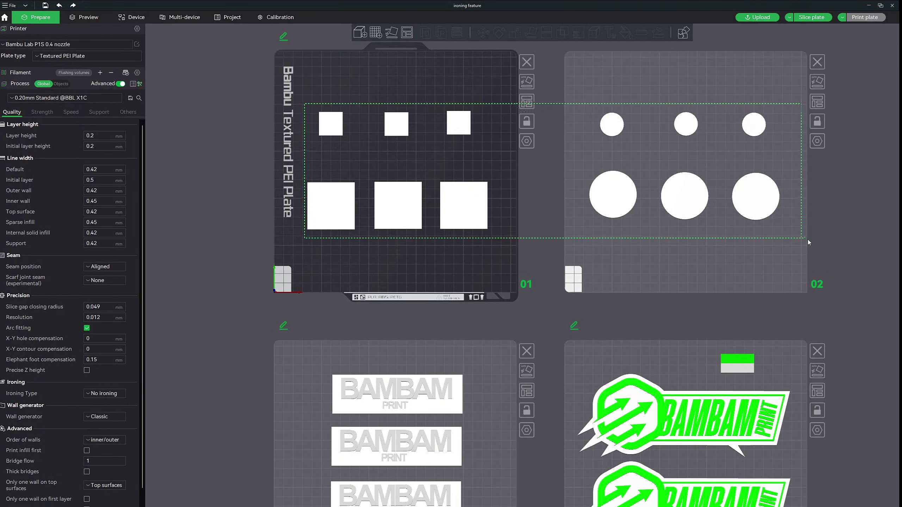
left_click_drag(807, 240, 807, 240)
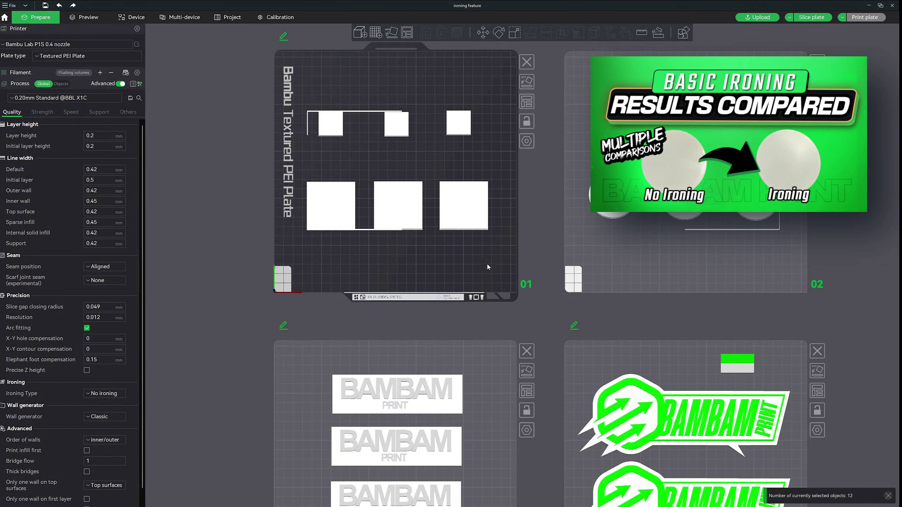
left_click(600, 257)
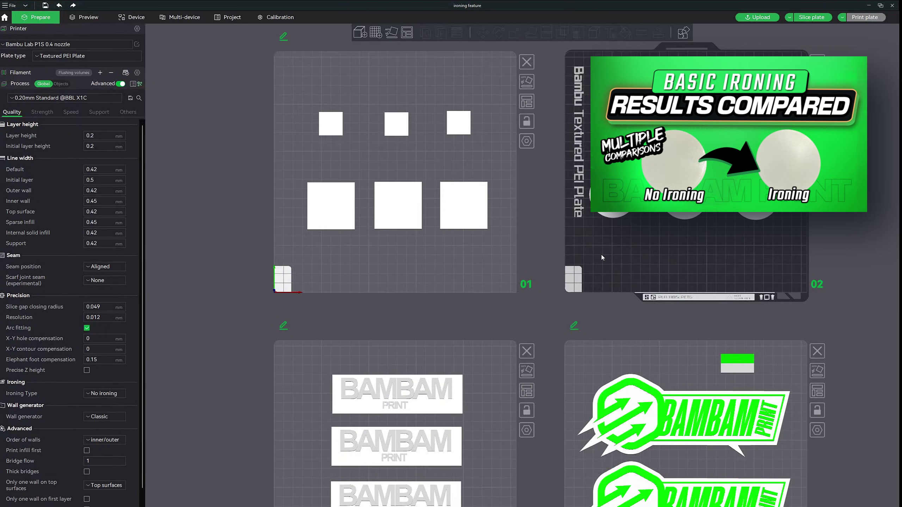
left_click(482, 366)
middle_click_drag(479, 433, 506, 311)
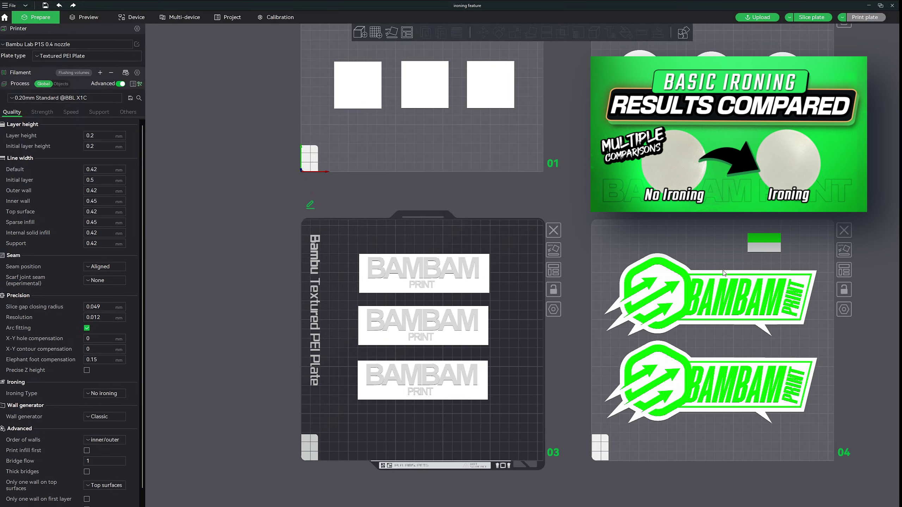
left_click(665, 242)
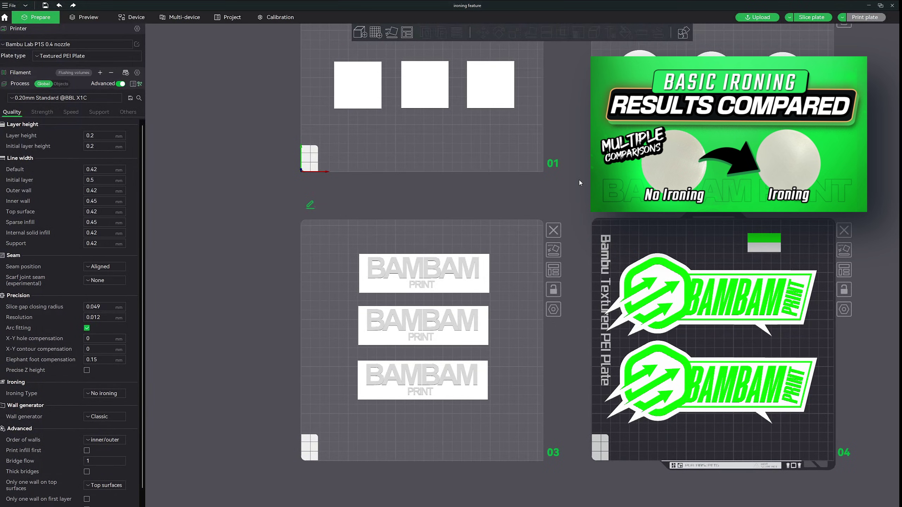
middle_click_drag(579, 179, 526, 308)
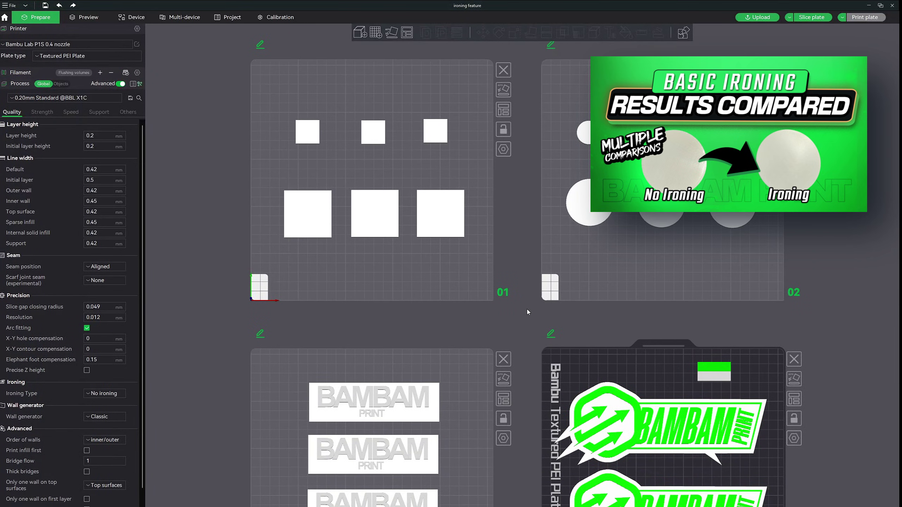
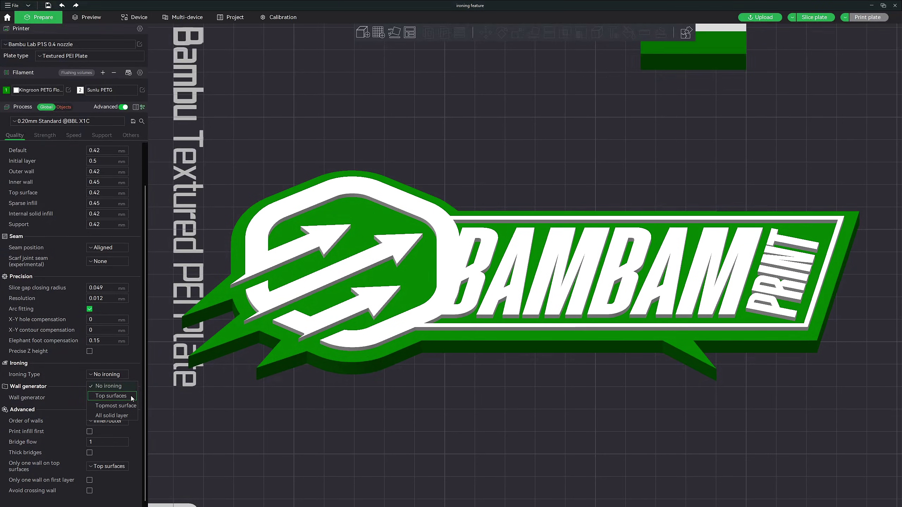
Step: Set the ironing type to Top surfaces and view the available ironing patterns
left_click(131, 396)
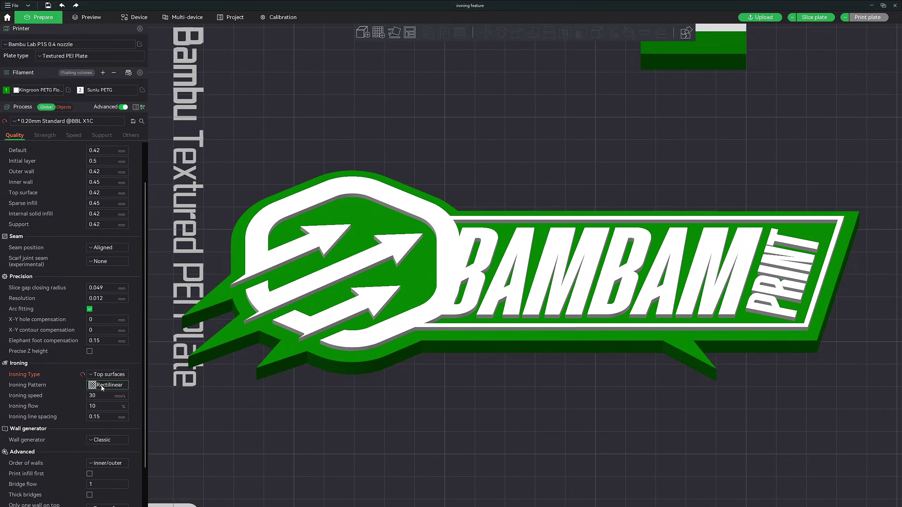
left_click(126, 385)
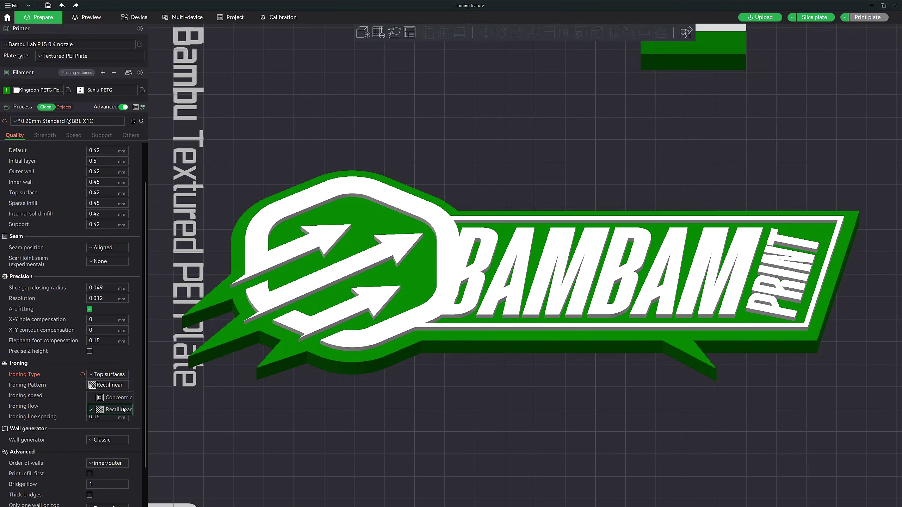
left_click(81, 398)
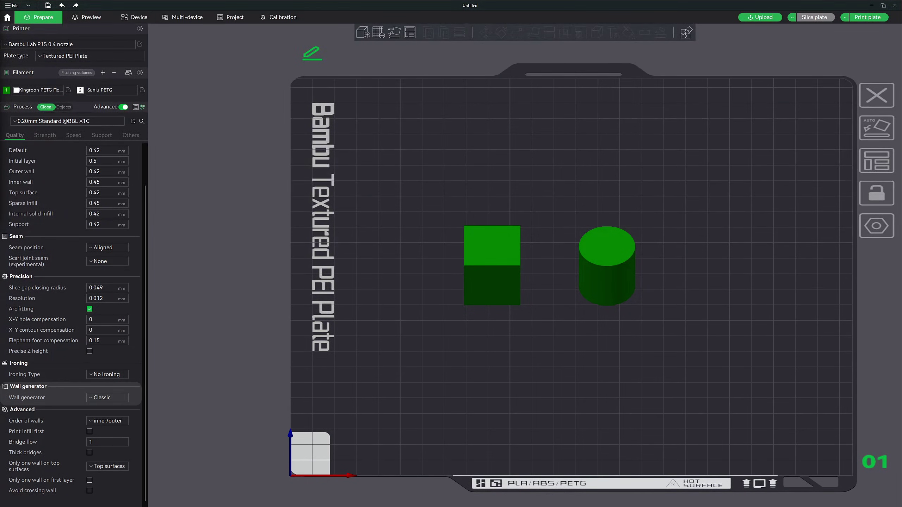
Step: View the wall generator options and play through the Classic wall toolpaths of the cylinder and the cube at layer 85
left_click(117, 397)
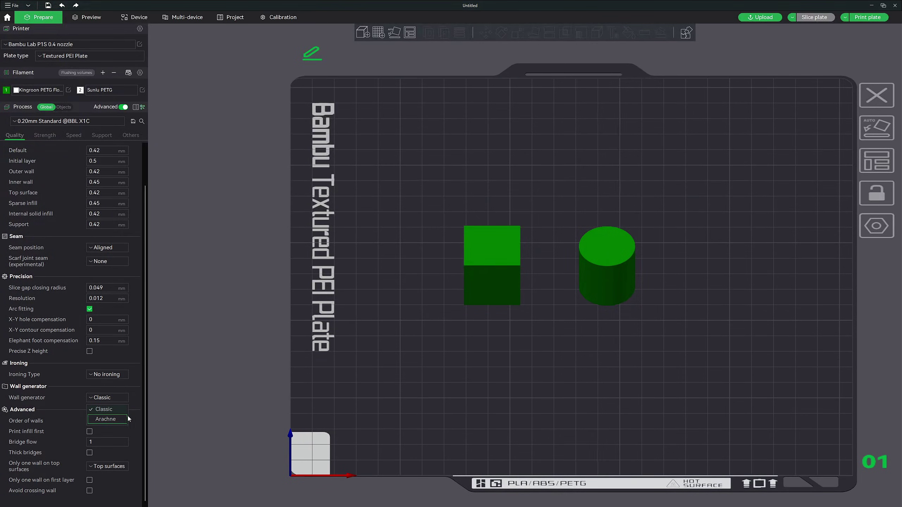
left_click(134, 402)
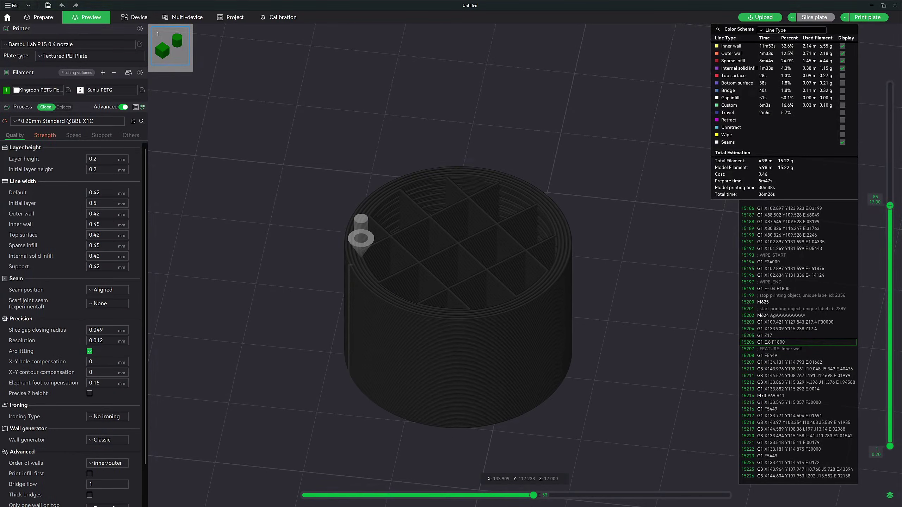
mouse_move(533, 495)
left_mouse_down()
mouse_move(641, 499)
mouse_move(306, 497)
mouse_move(395, 495)
left_mouse_up()
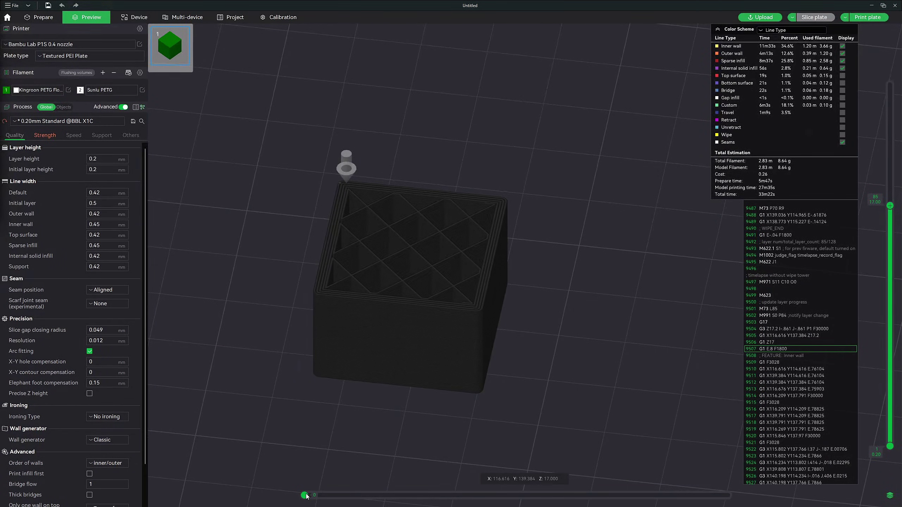
left_click_drag(307, 496, 515, 505)
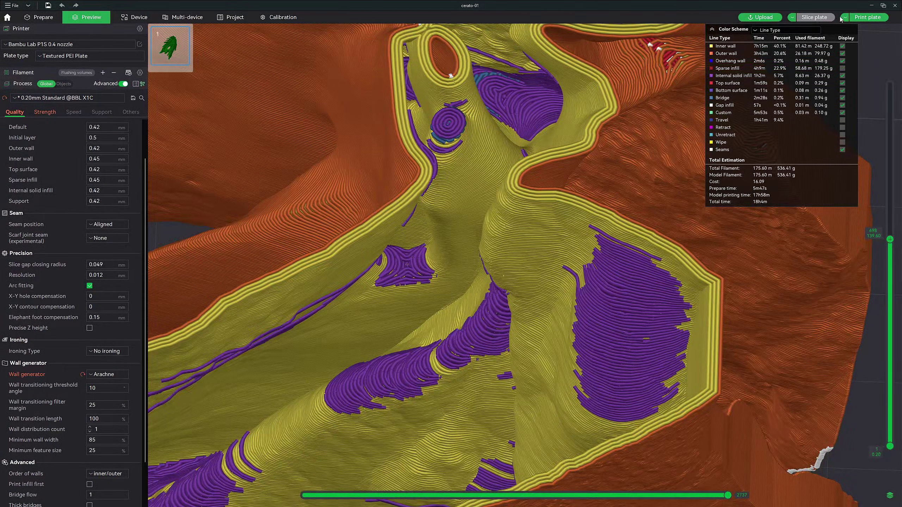
Step: Colour the sliced cerato-01 preview by Line Width and examine the Arachne line widths along its walls and inner surfaces
left_click(777, 31)
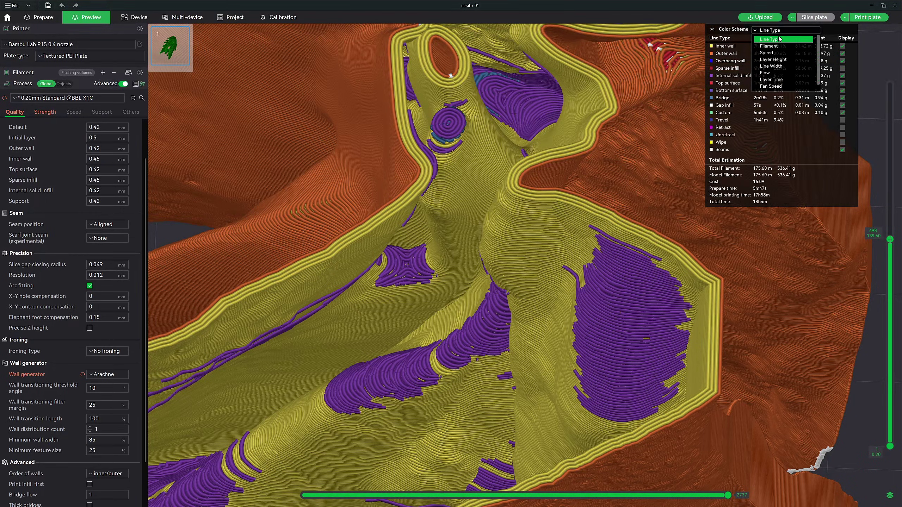
left_click(777, 66)
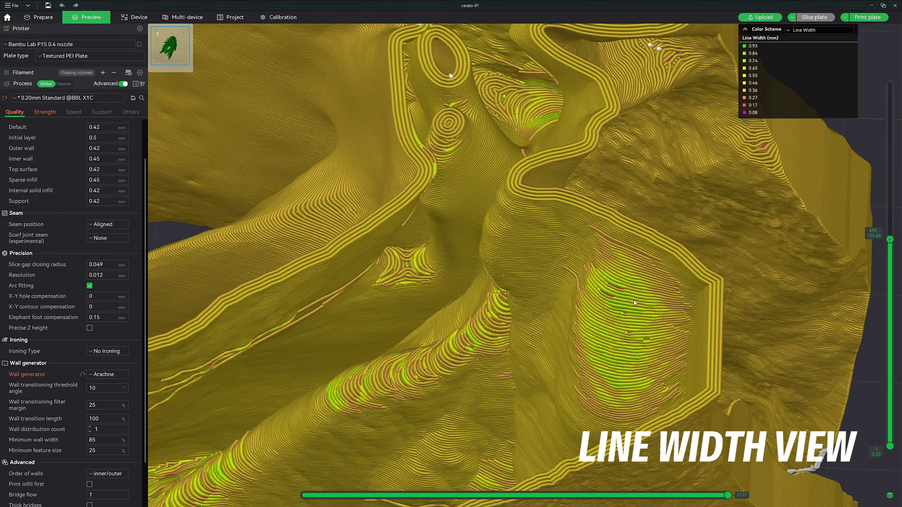
middle_click_drag(742, 361, 803, 299)
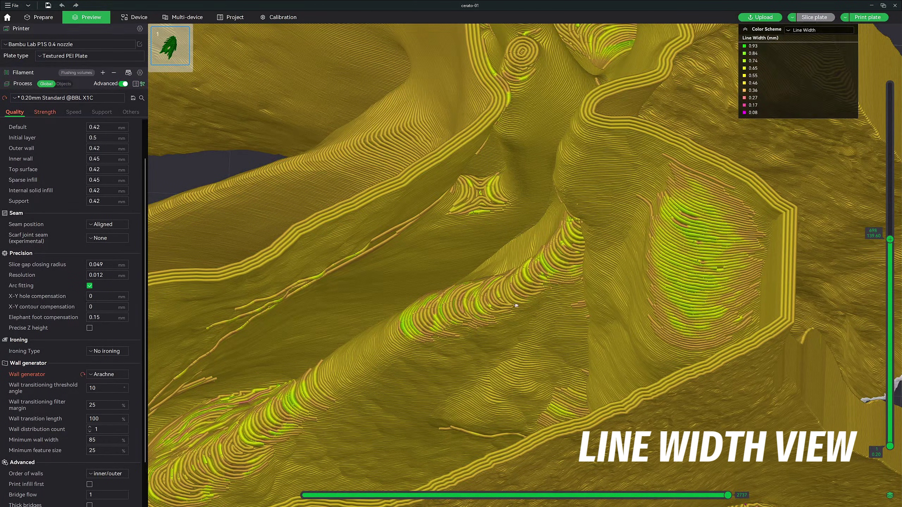
left_click_drag(315, 384, 599, 286)
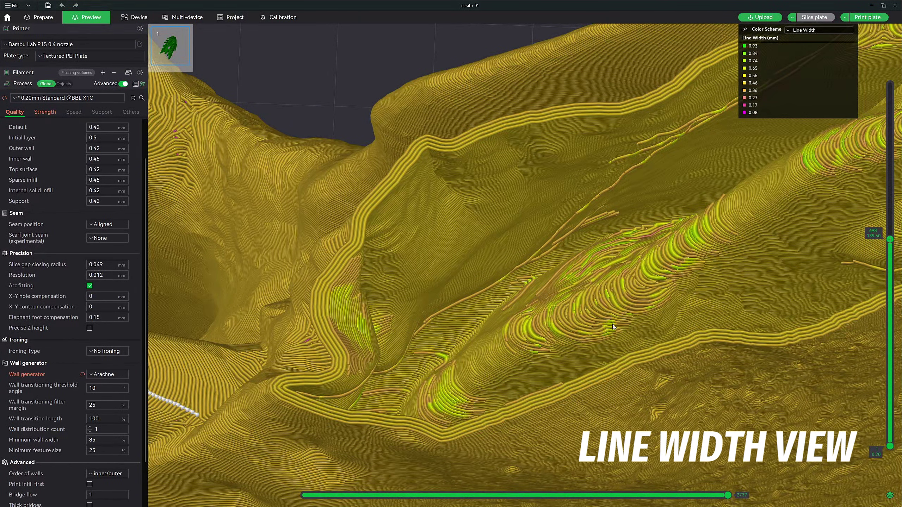
left_click_drag(668, 287, 415, 203)
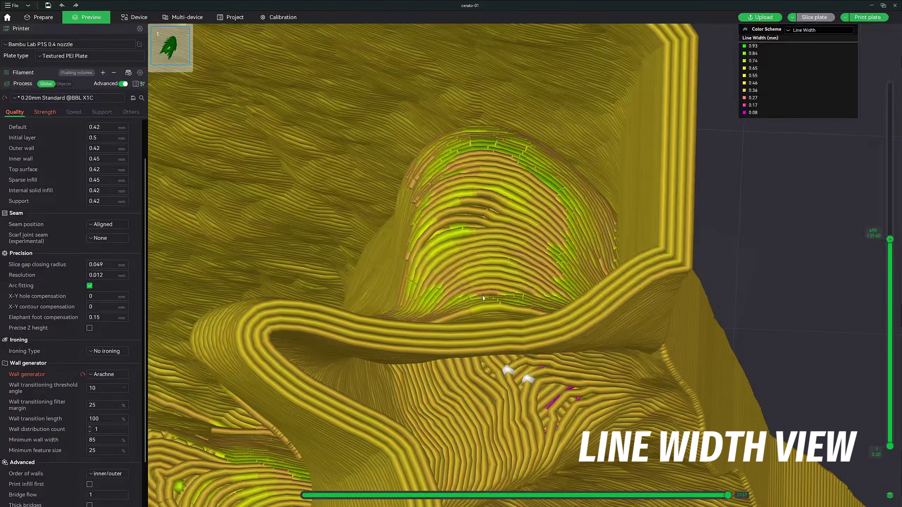
Step: Lower the displayed top layer of the cerato-01 model to layer 599 and examine the line widths there
key("Down")
key("Down")
key("Down")
key("Down")
key("Down")
key("Down")
key("Down")
key("Down")
key("Down")
key("Down")
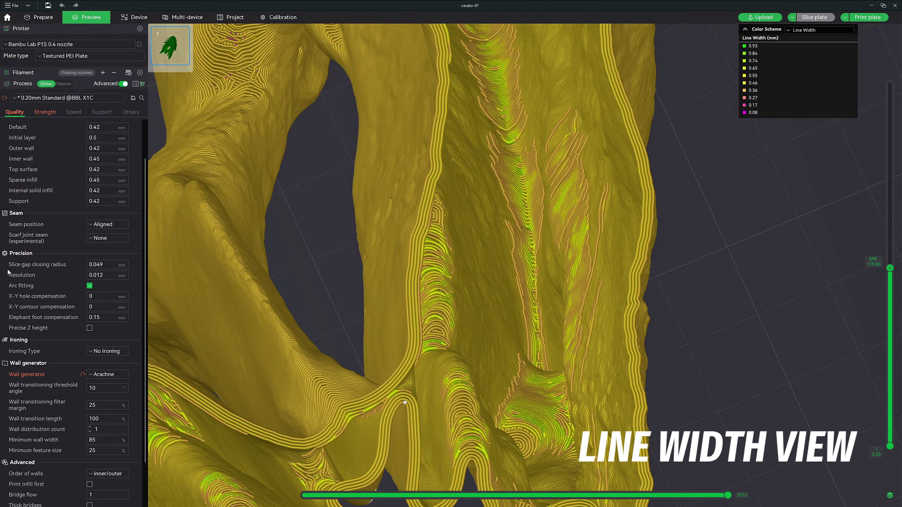
Step: Raise the displayed top layer of the cerato-01 model to layer 757 and examine the wall line widths around the infill
key("Up")
key("Up")
key("Up")
key("Up")
key("Up")
key("Up")
key("Up")
key("Up")
key("Up")
key("Up")
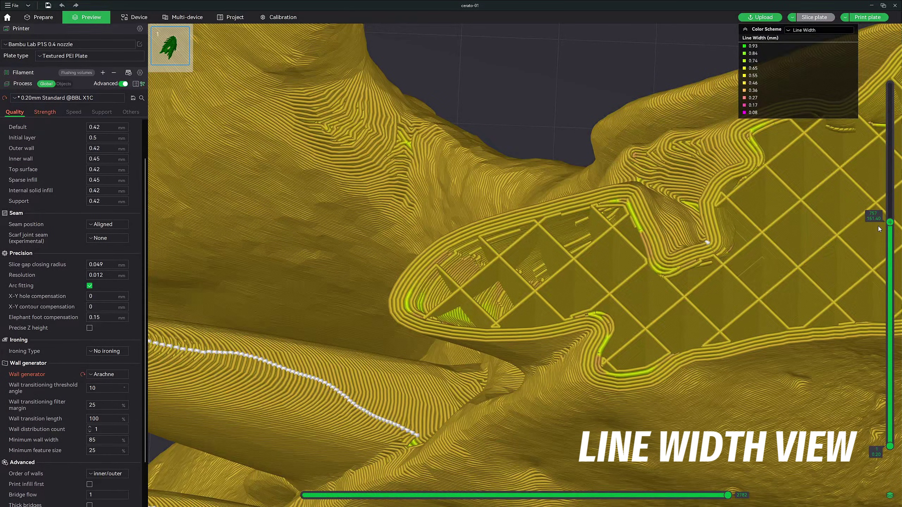
scroll(890, 236, "down", 6)
scroll(890, 236, "down", 3)
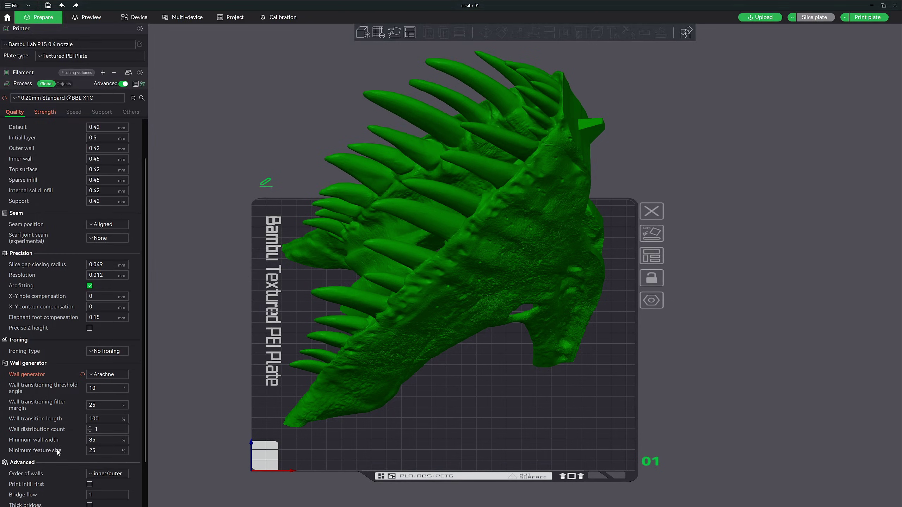
Step: Compare the inner/outer, outer/inner and inner wall/outer wall/inner wall orders by playing through the cube's toolpaths at layer 99
mouse_move(54, 451)
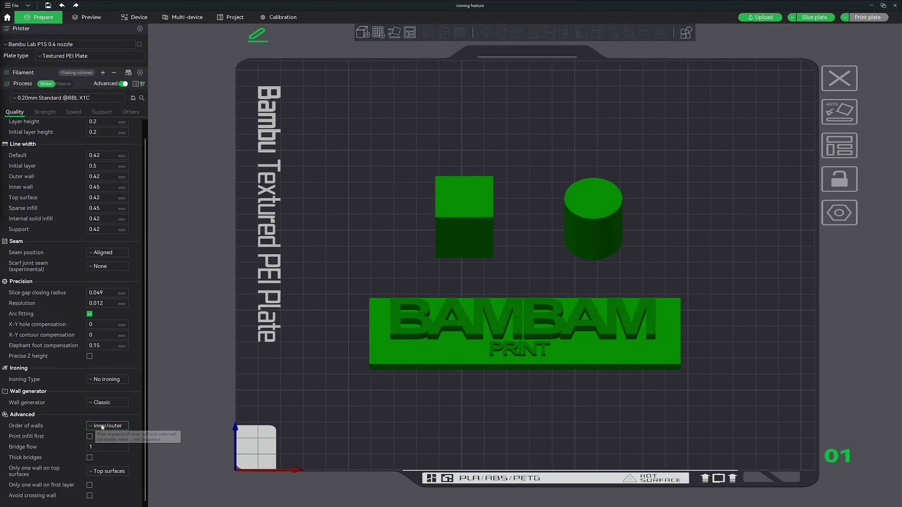
left_click(123, 427)
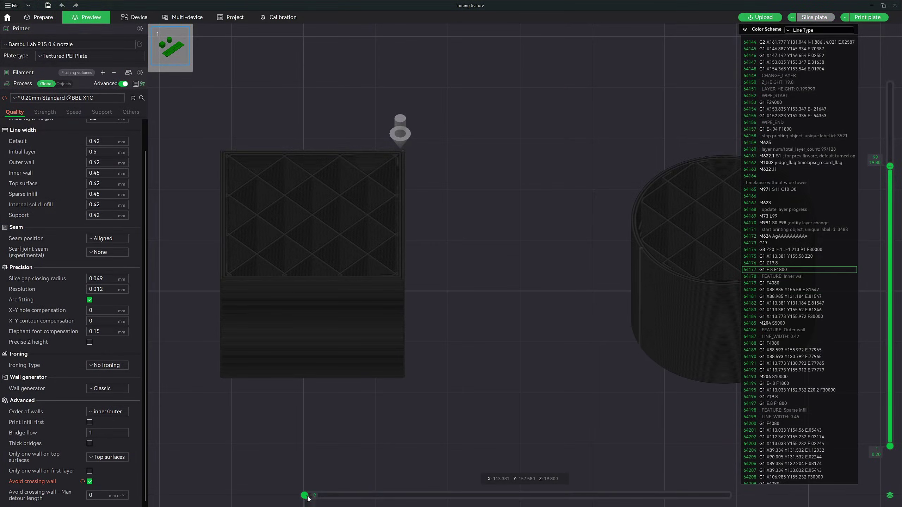
left_click_drag(325, 499, 622, 500)
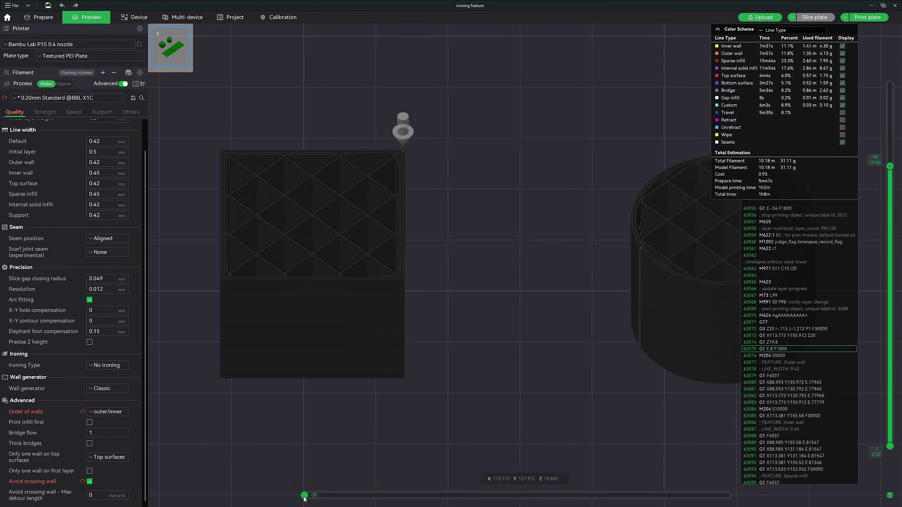
mouse_move(304, 499)
left_mouse_down()
mouse_move(515, 504)
mouse_move(539, 495)
mouse_move(727, 495)
left_mouse_up()
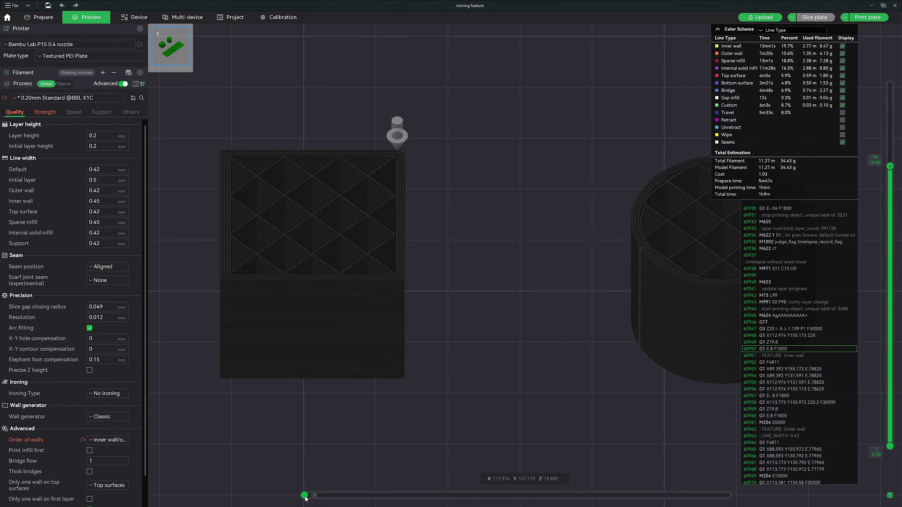
left_click_drag(306, 498, 607, 495)
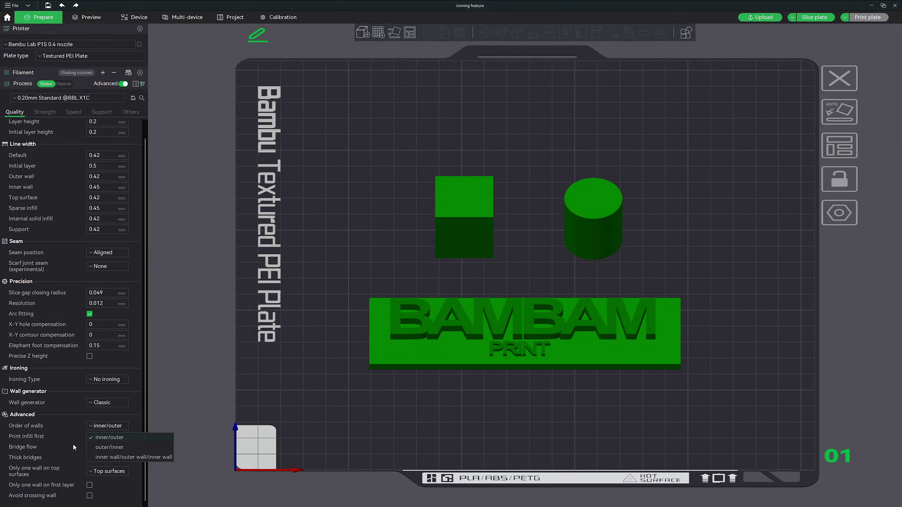
Step: Turn on Print infill first, play through the cube's toolpath at layer 99, and turn the option back off
left_click(69, 437)
left_click(89, 437)
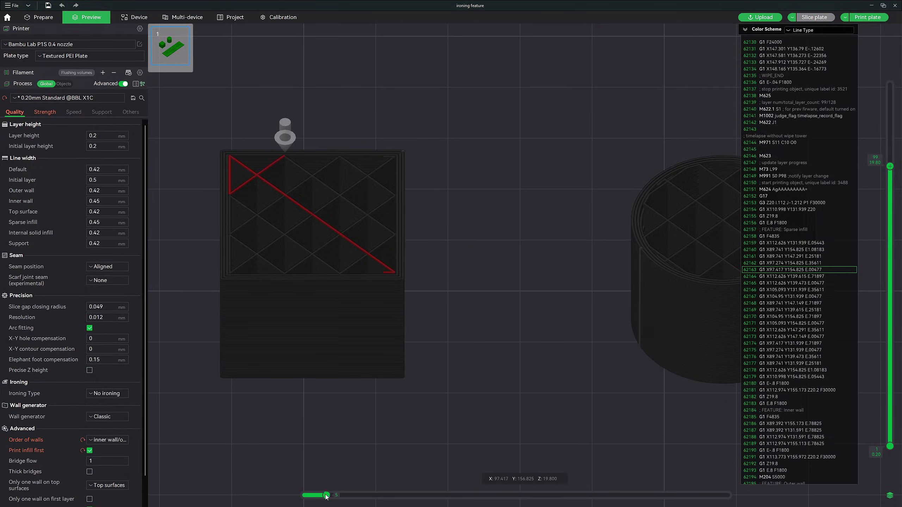
left_click_drag(327, 496, 710, 505)
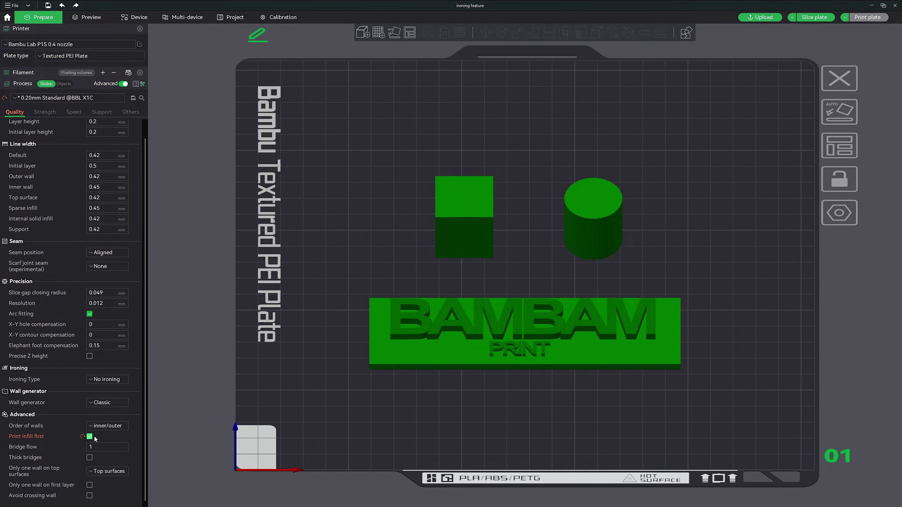
left_click(94, 437)
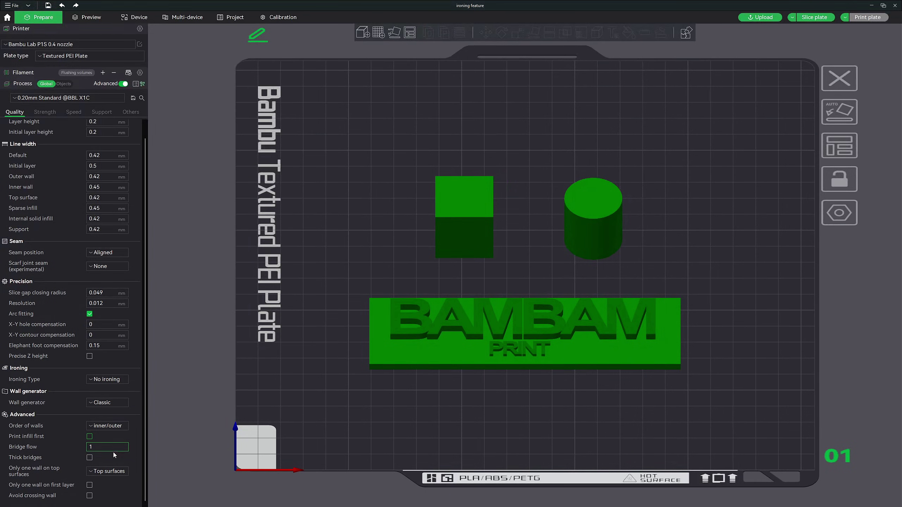
Step: Turn Thick bridges on and back off
left_click(90, 457)
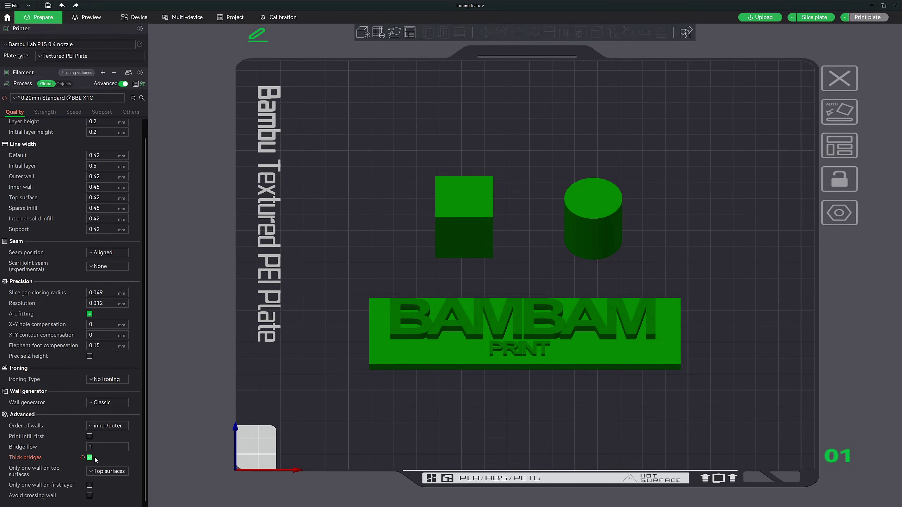
left_click(90, 458)
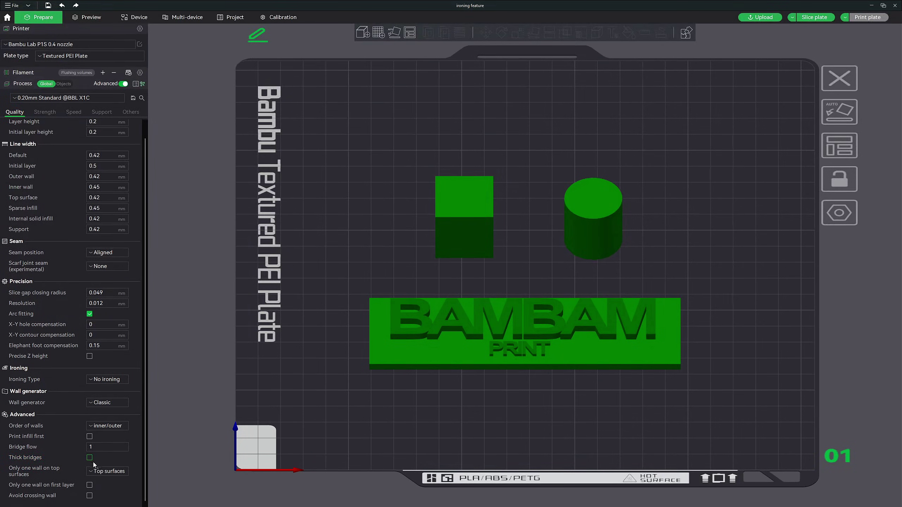
Step: View the options for only one wall on top surfaces and play through the cube's single-wall first-layer toolpath
left_click(123, 472)
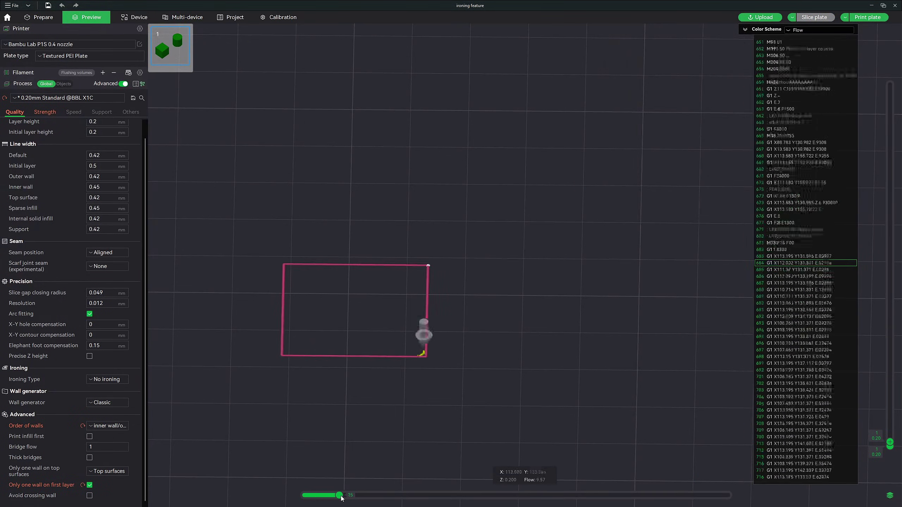
left_click_drag(342, 496, 495, 504)
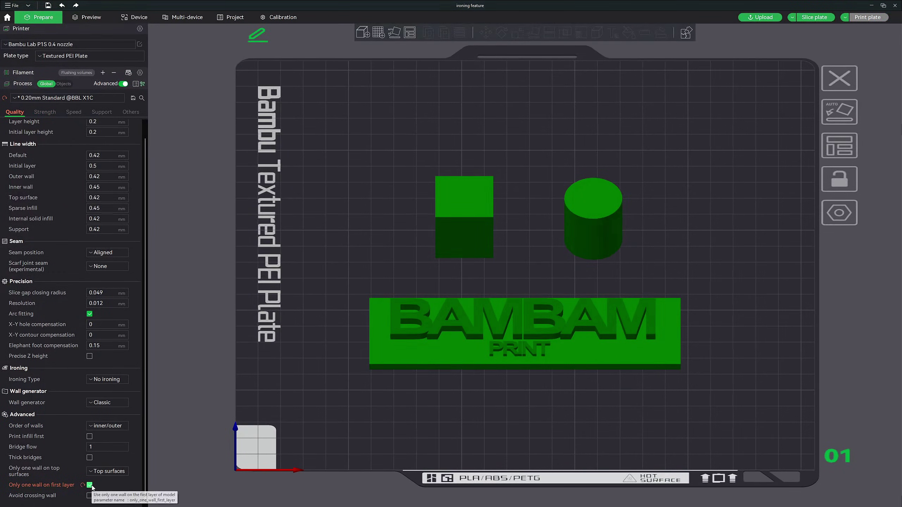
Step: Disable Only one wall on first layer and enable Avoid crossing wall, showing its max detour length setting
left_click(90, 486)
left_click(90, 496)
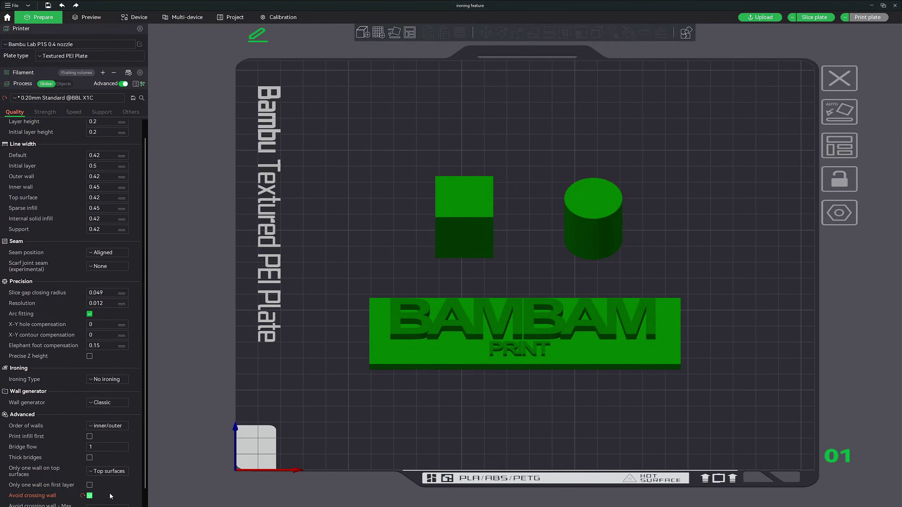
scroll(131, 494, "down", 1)
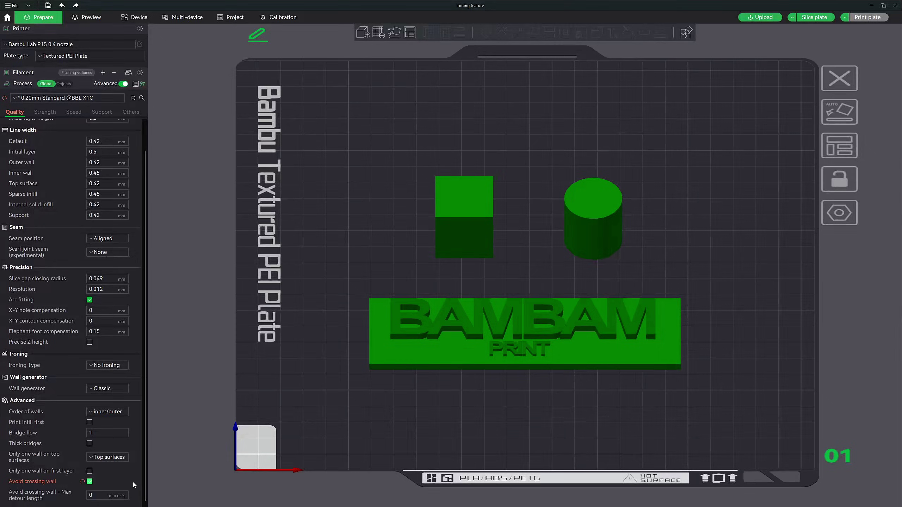